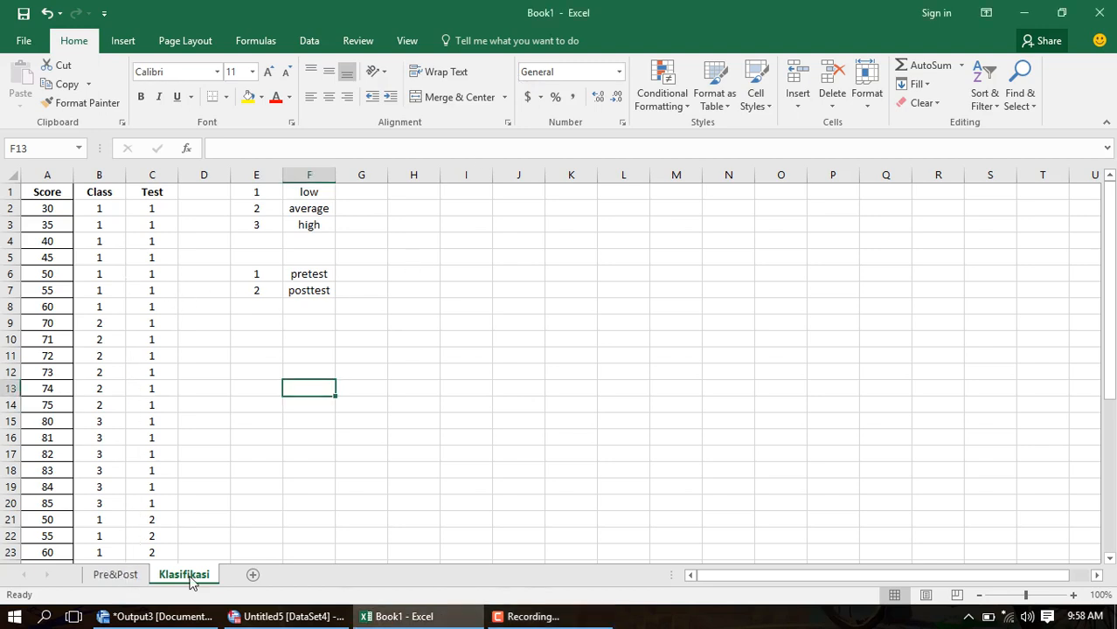
- Copy the score, class and test values in A2:C39 of the Klasifikasi sheet into the empty SPSS dataset, starting at its first cell
{"action": "left_click", "coordinate": [123, 577]}
{"action": "left_click", "coordinate": [188, 580]}
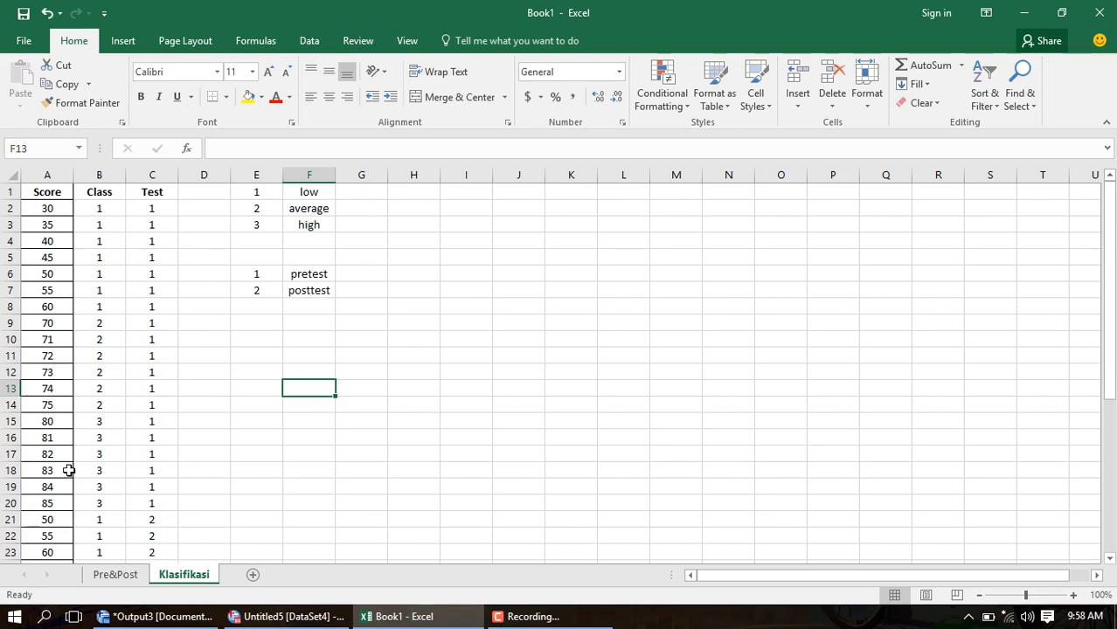
{"action": "scroll", "coordinate": [57, 480], "scroll_direction": "down", "scroll_amount": 4}
{"action": "scroll", "coordinate": [58, 480], "scroll_direction": "down", "scroll_amount": 3}
{"action": "scroll", "coordinate": [57, 480], "scroll_direction": "up", "scroll_amount": 7}
{"action": "left_click_drag", "start_coordinate": [44, 208], "coordinate": [155, 515]}
{"action": "left_click", "coordinate": [260, 614]}
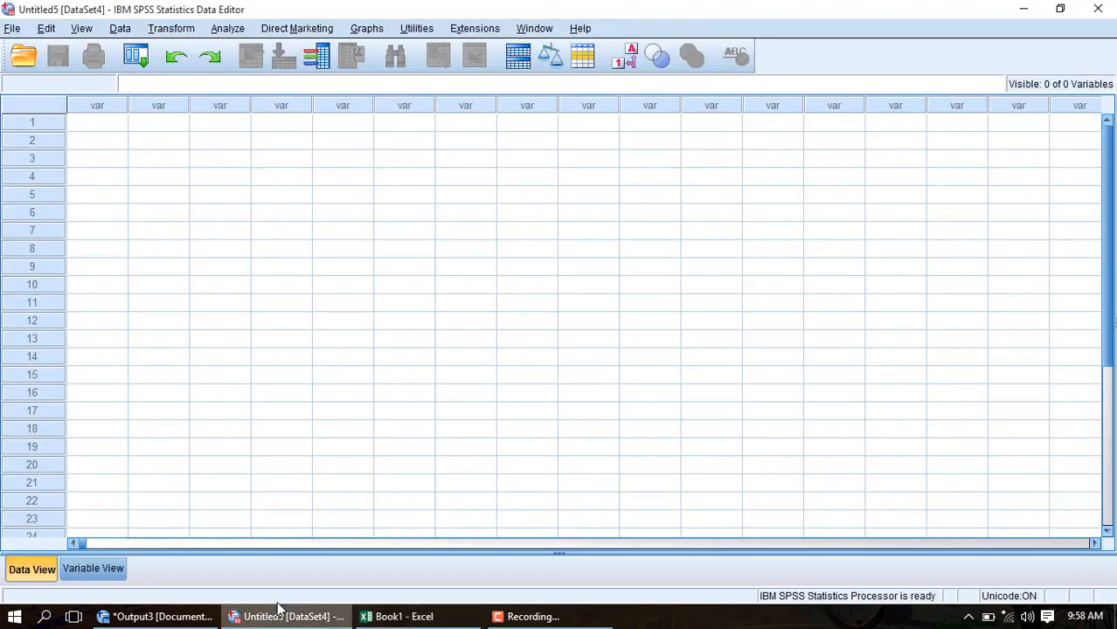
{"action": "left_click", "coordinate": [111, 131]}
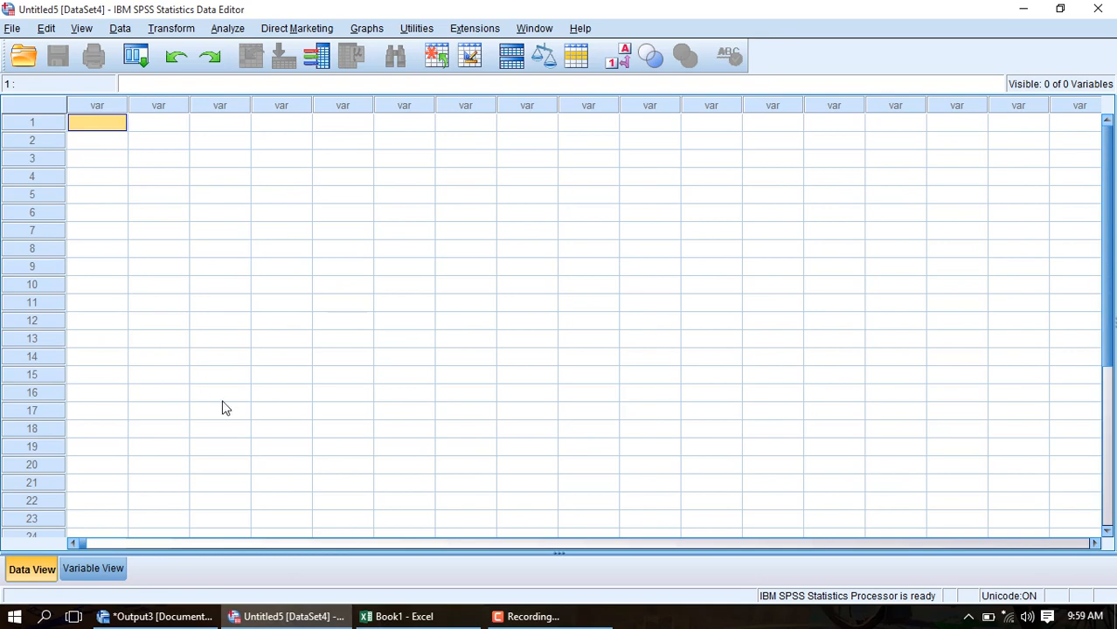
{"action": "left_click", "coordinate": [418, 615]}
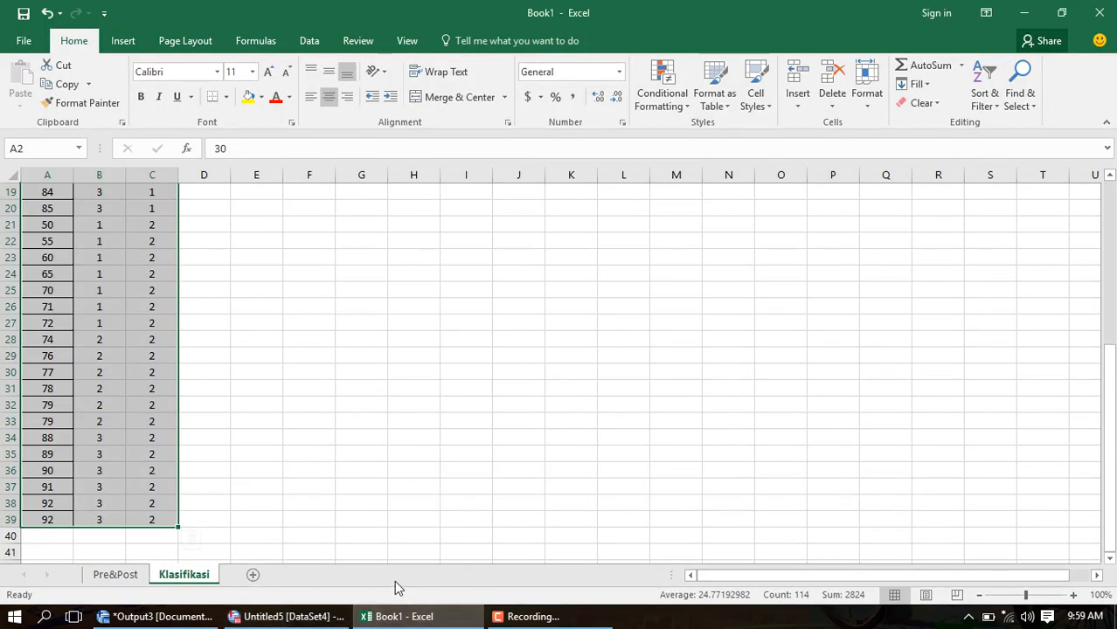
{"action": "key", "text": "ctrl+c"}
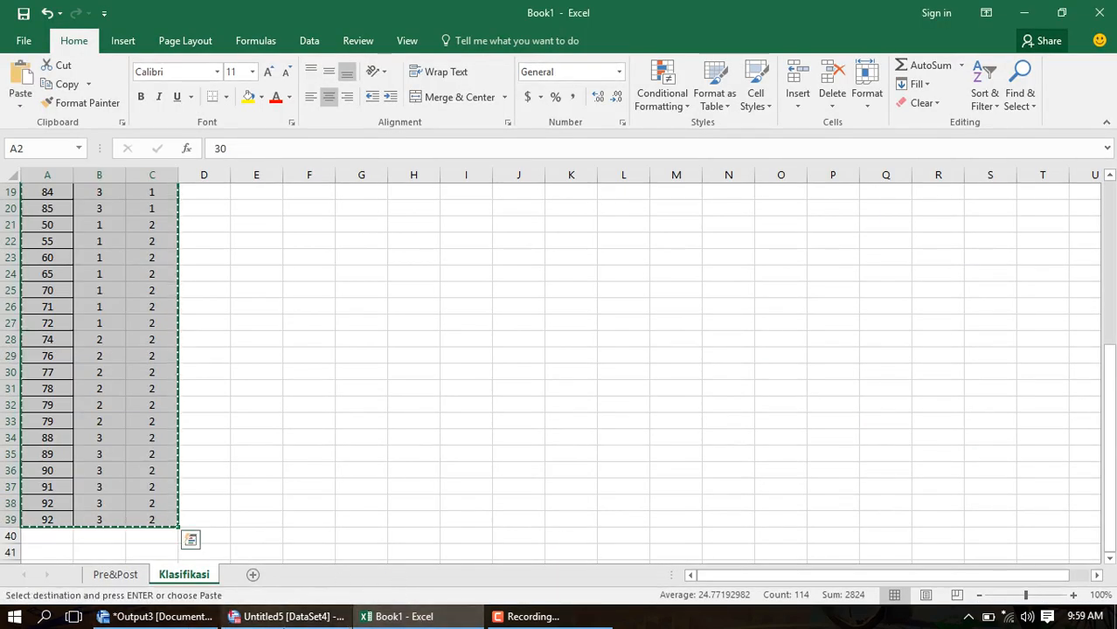
{"action": "left_click", "coordinate": [289, 616]}
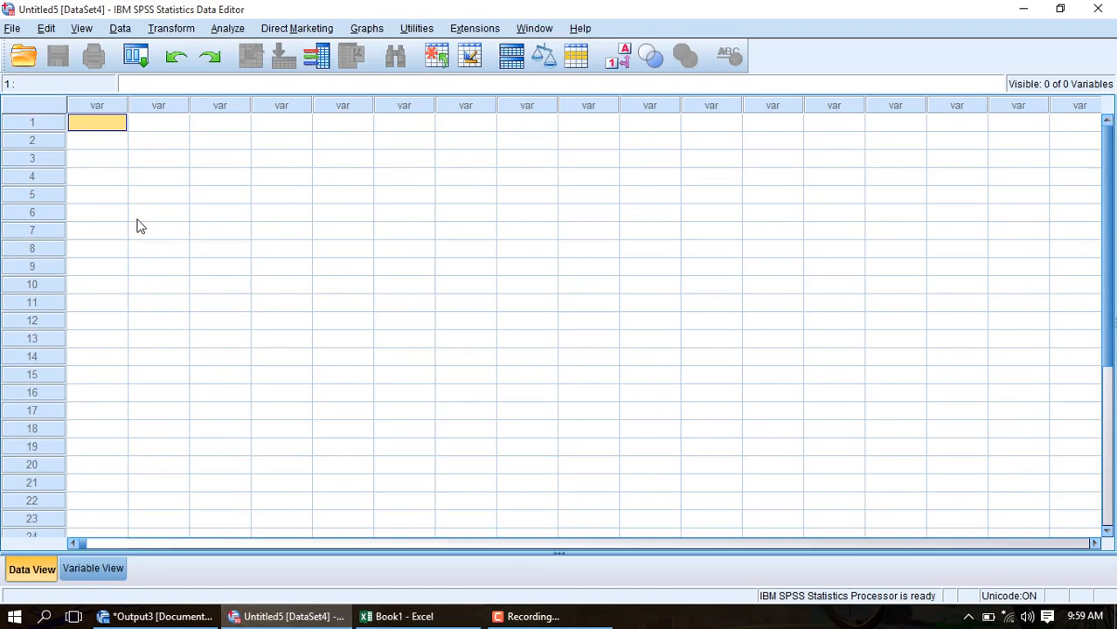
{"action": "key", "text": "ctrl+v"}
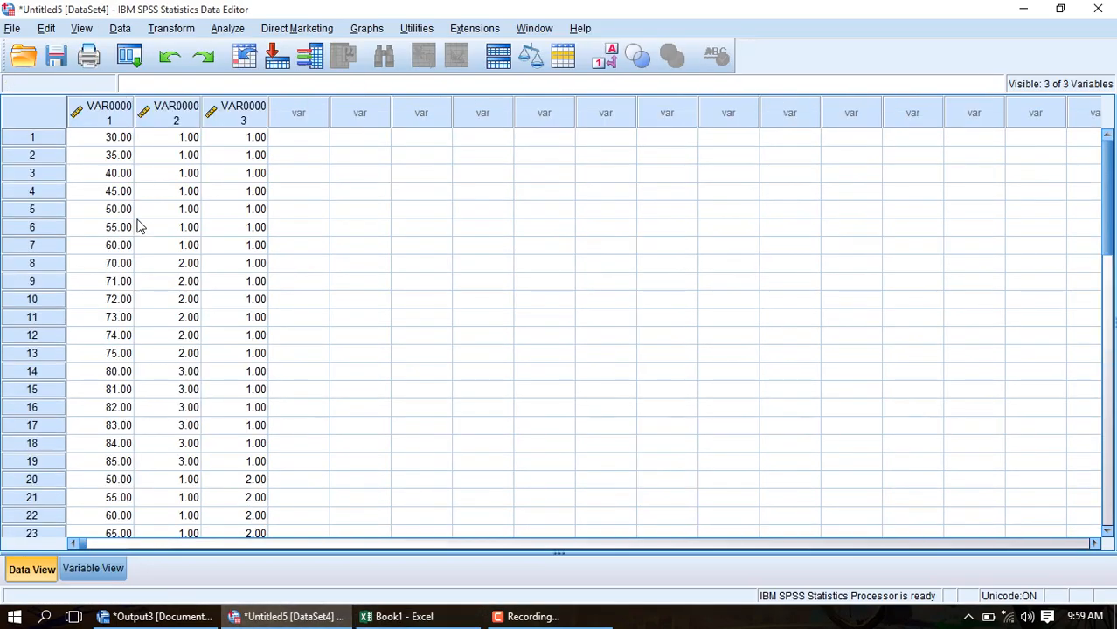
- Rename the three imported variables, in order, as Score, Class and Test
{"action": "left_click", "coordinate": [92, 569]}
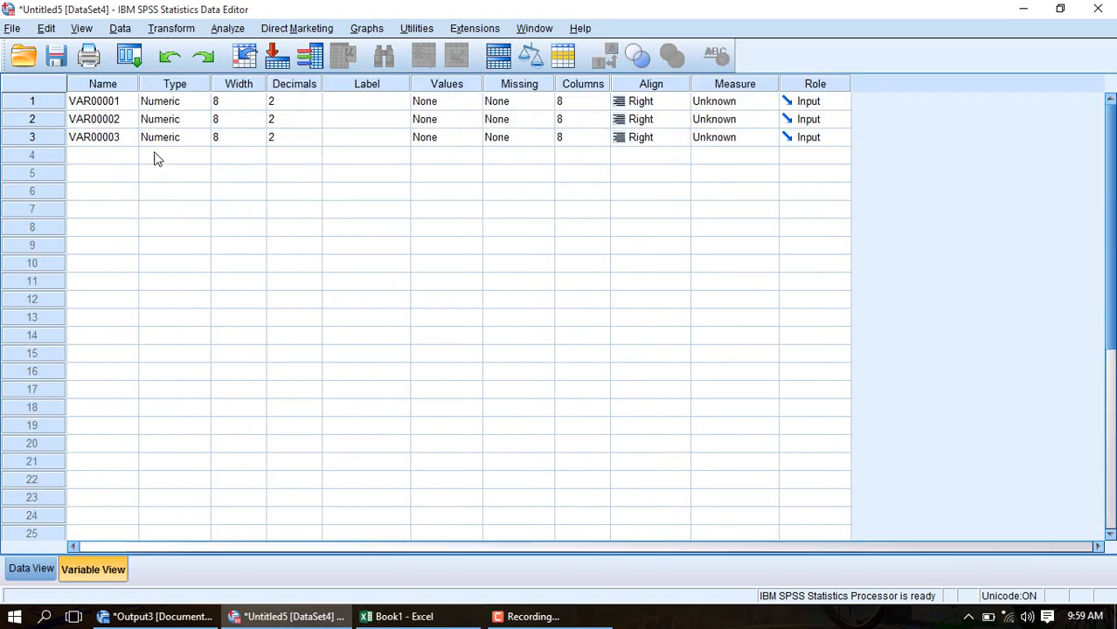
{"action": "left_click", "coordinate": [127, 103]}
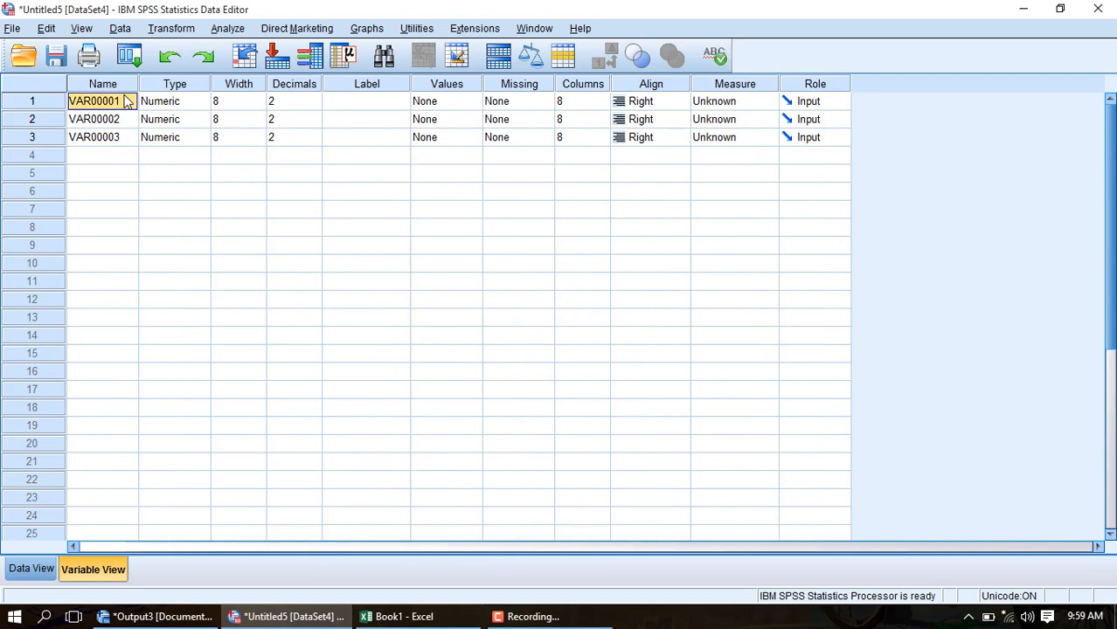
{"action": "type", "text": "Score"}
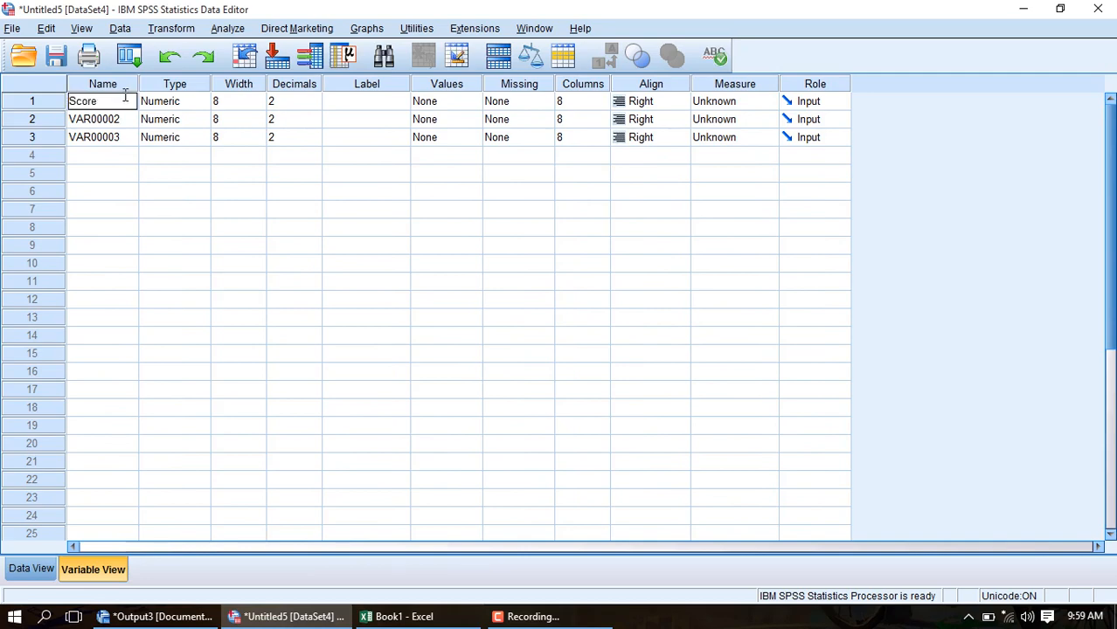
{"action": "key", "text": "Return"}
{"action": "type", "text": "Class"}
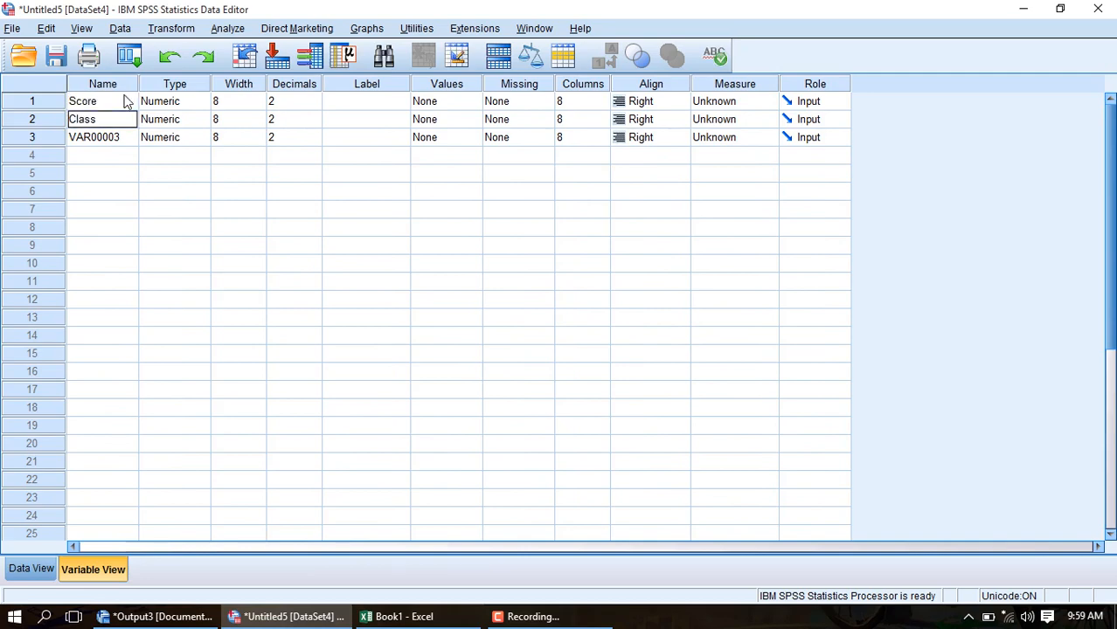
{"action": "key", "text": "Return"}
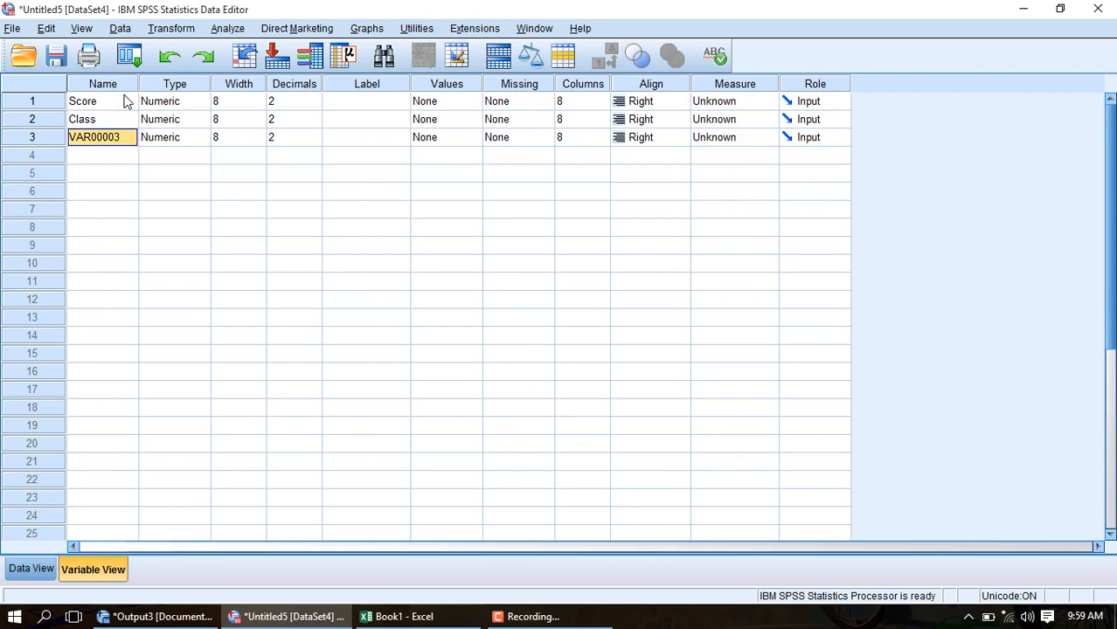
{"action": "type", "text": "Test"}
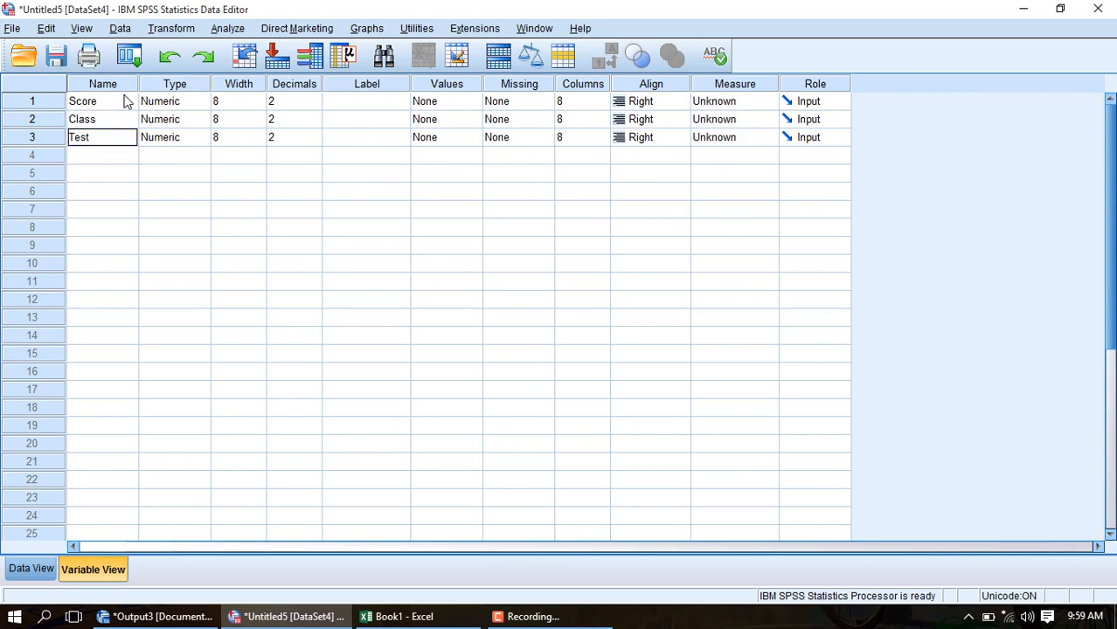
- Give the Score variable the label "Score"
{"action": "left_click", "coordinate": [363, 106]}
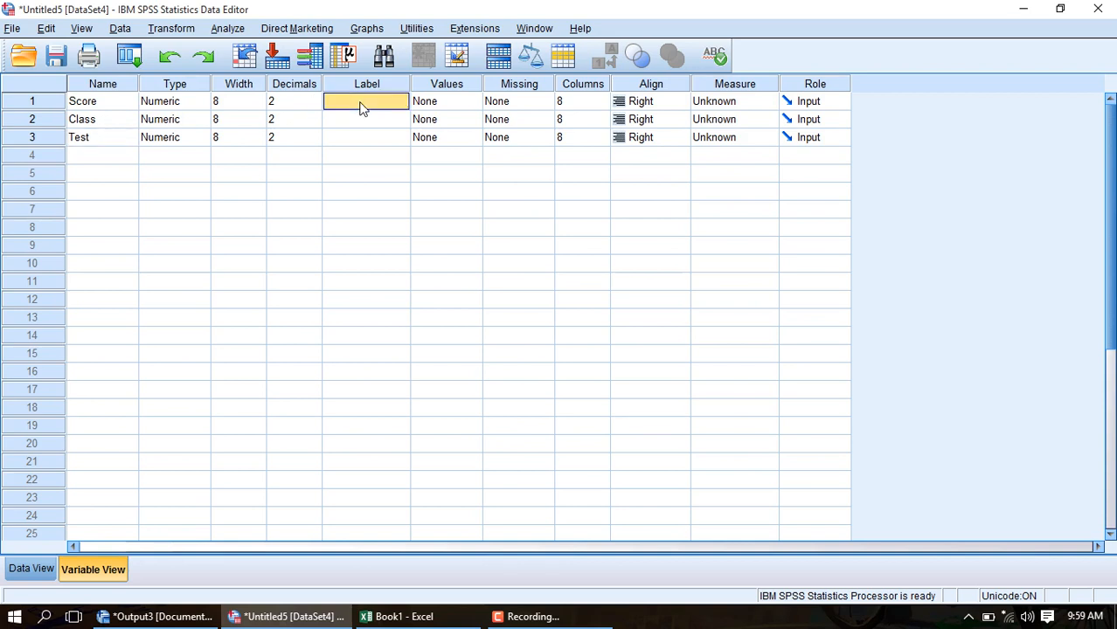
{"action": "type", "text": "Score"}
{"action": "key", "text": "Return"}
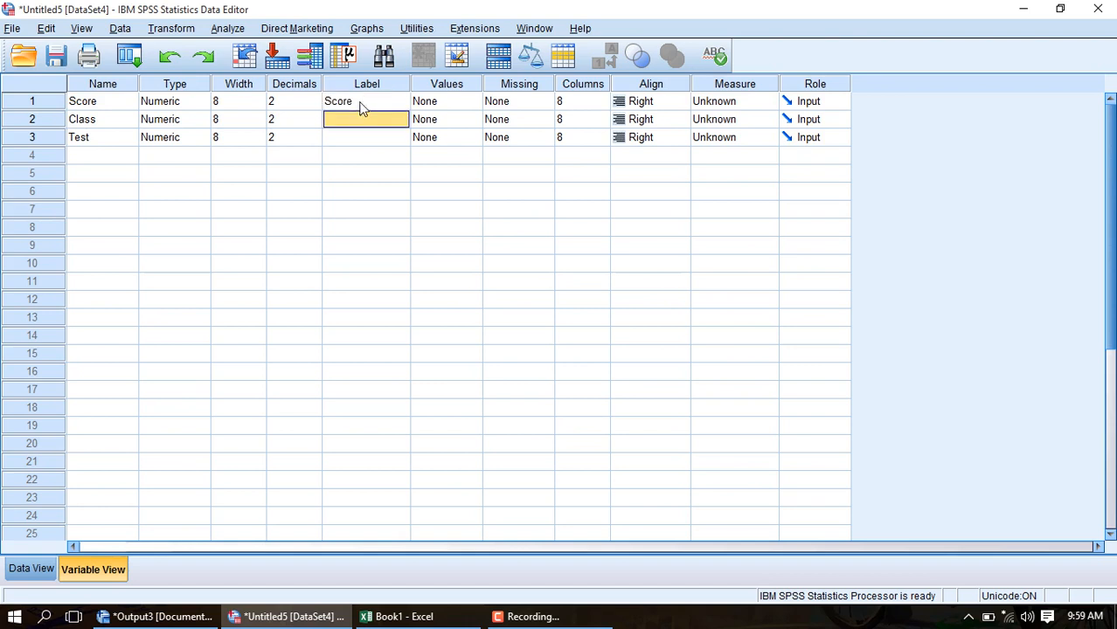
- Label the Class variable "1. Low, 2. Average, 3. High"
{"action": "type", "text": "1"}
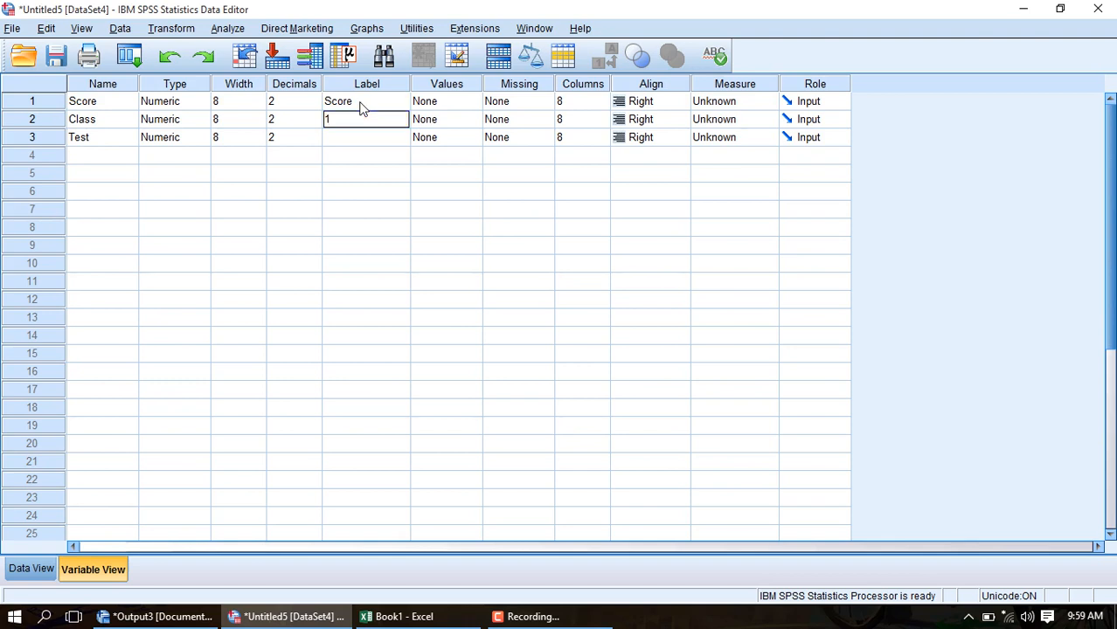
{"action": "key", "text": "BackSpace"}
{"action": "type", "text": "1"}
{"action": "type", "text": ". Low"}
{"action": "type", "text": ", 2"}
{"action": "type", "text": ". Avegare"}
{"action": "key", "text": "BackSpace"}
{"action": "key", "text": "BackSpace"}
{"action": "key", "text": "BackSpace"}
{"action": "key", "text": "BackSpace"}
{"action": "type", "text": "rage, 3. High"}
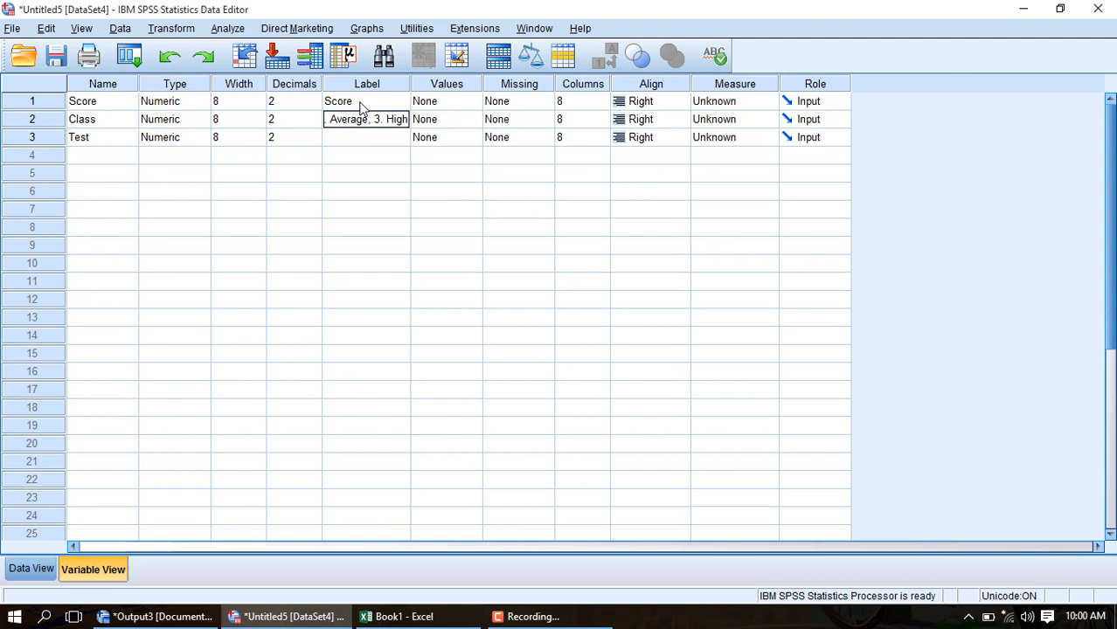
{"action": "key", "text": "Return"}
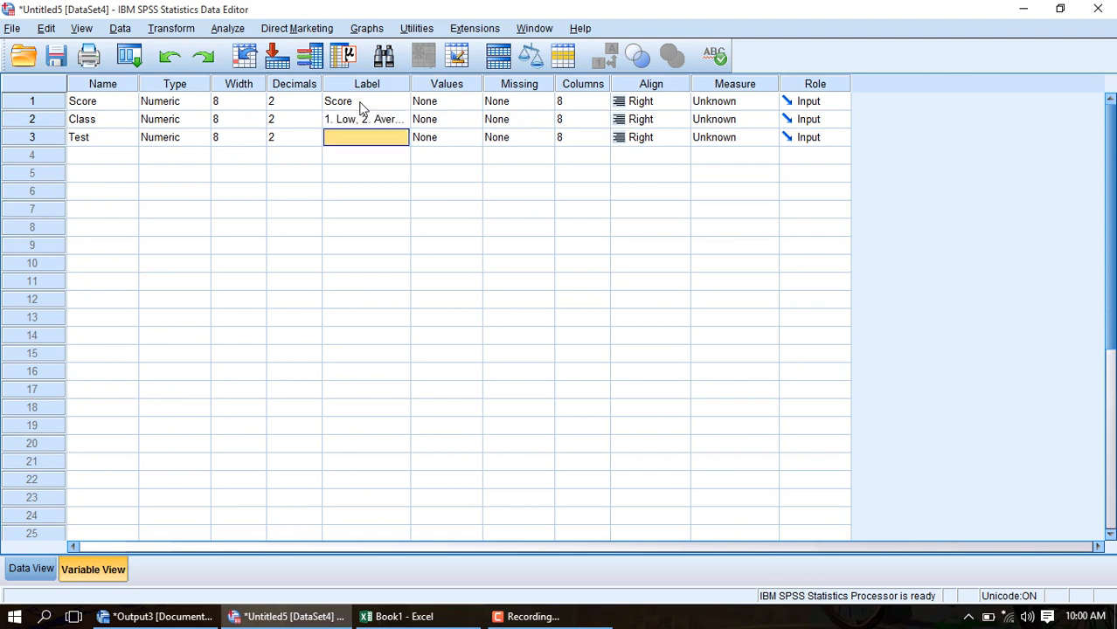
- Widen the Label column to fit the full Class label, and label the Test variable "1. PreTest, 2. PostTest"
{"action": "left_click_drag", "start_coordinate": [411, 83], "coordinate": [478, 83]}
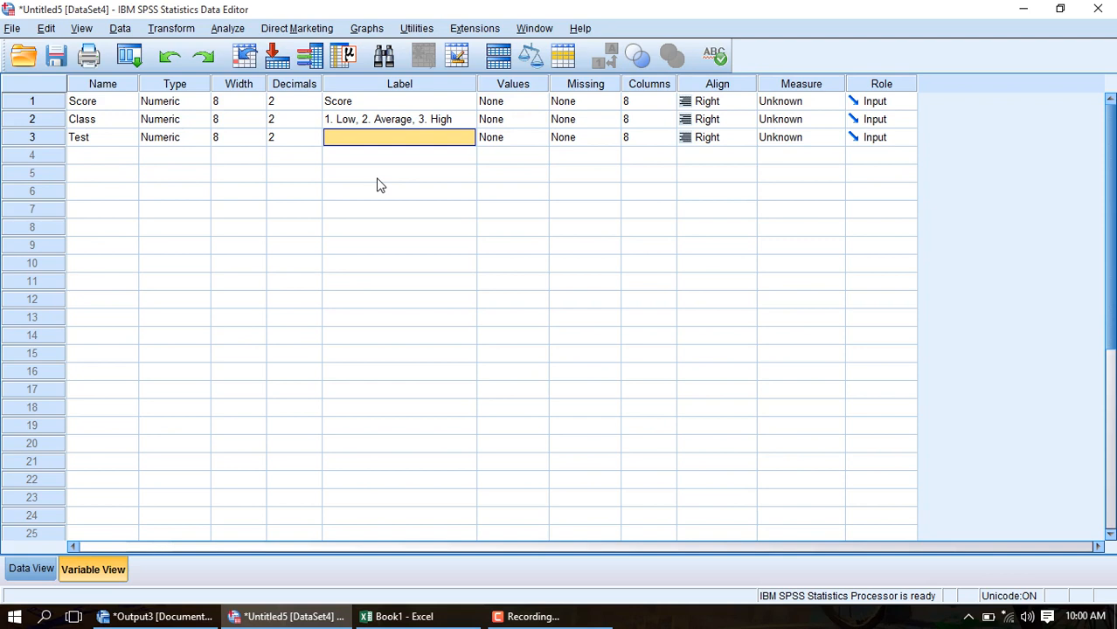
{"action": "type", "text": "1"}
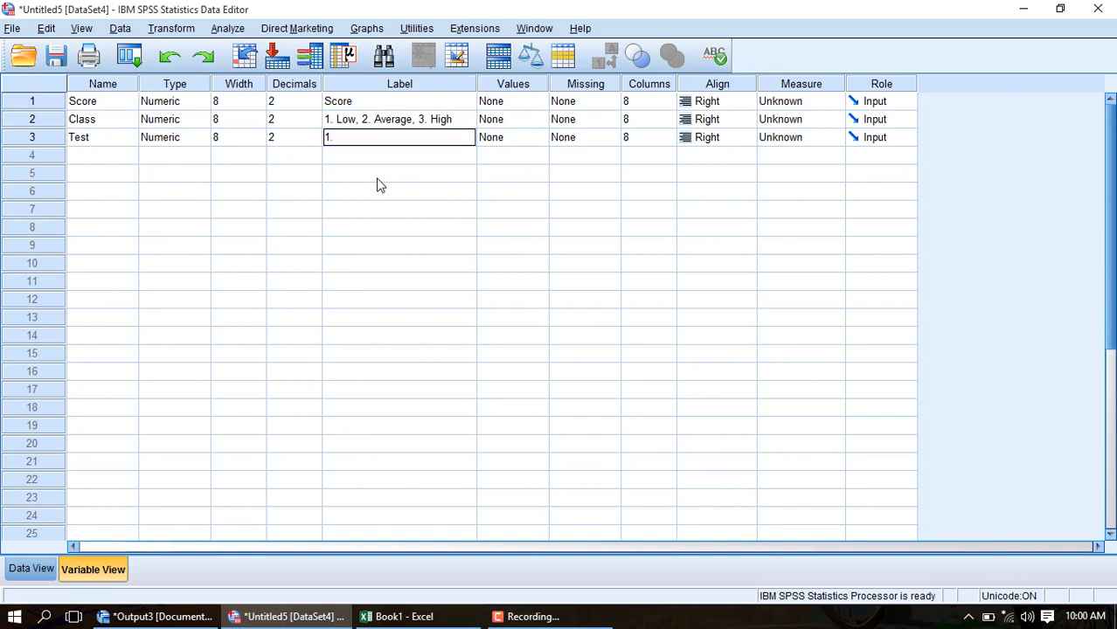
{"action": "type", "text": ". PreTest, 2. PostTest"}
{"action": "key", "text": "Return"}
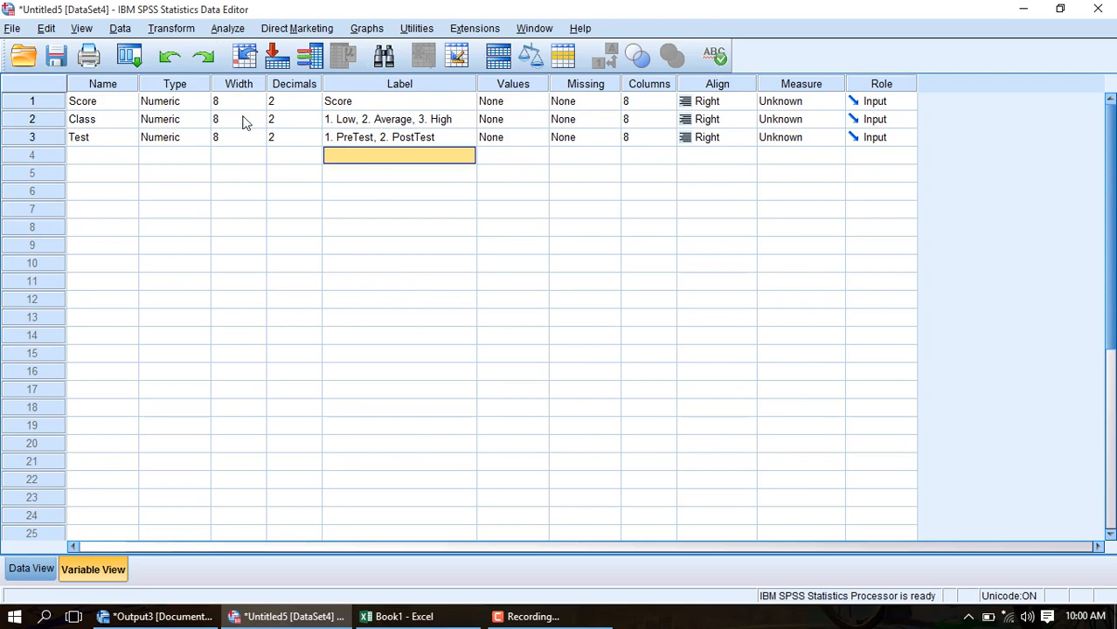
- Set up a Univariate General Linear Model with Score as the dependent variable and Class and Test as fixed factors
{"action": "left_click", "coordinate": [233, 33]}
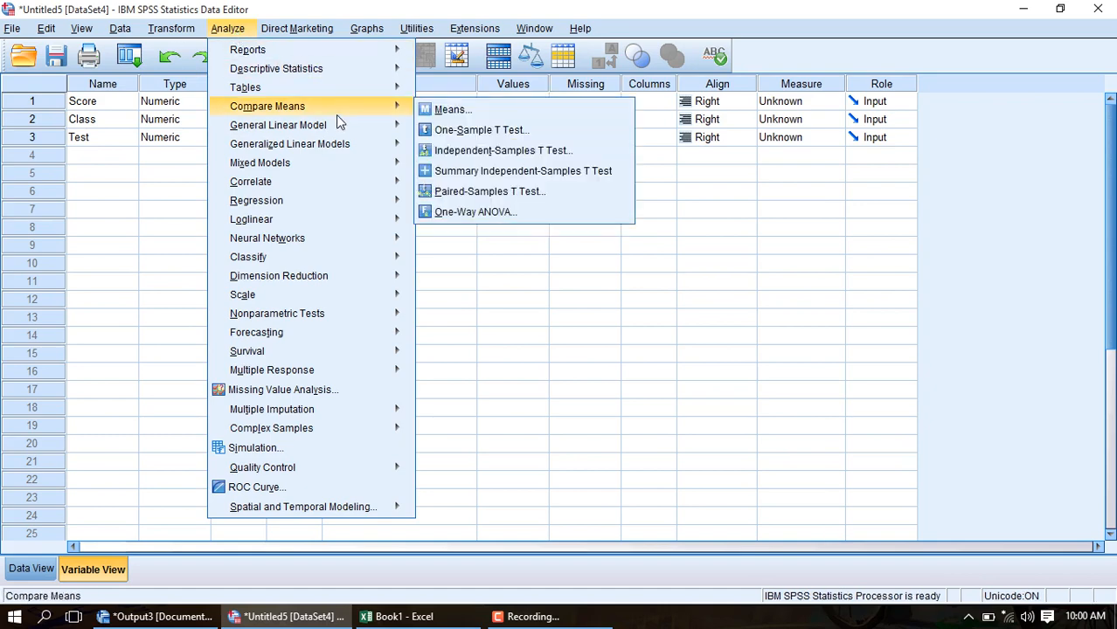
{"action": "mouse_move", "coordinate": [341, 129]}
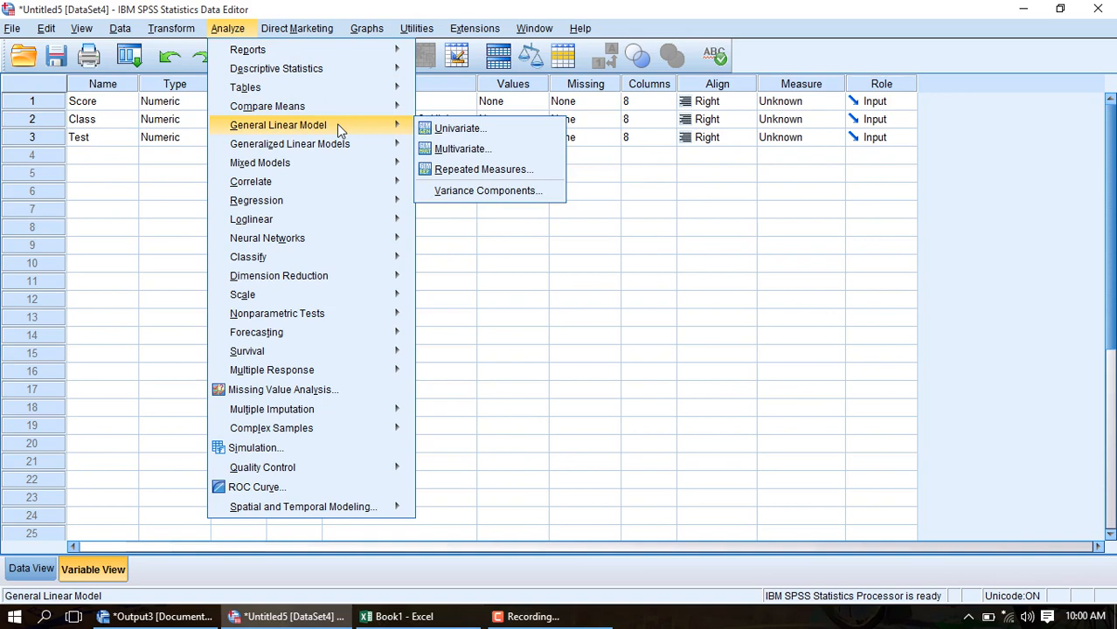
{"action": "left_click", "coordinate": [444, 132]}
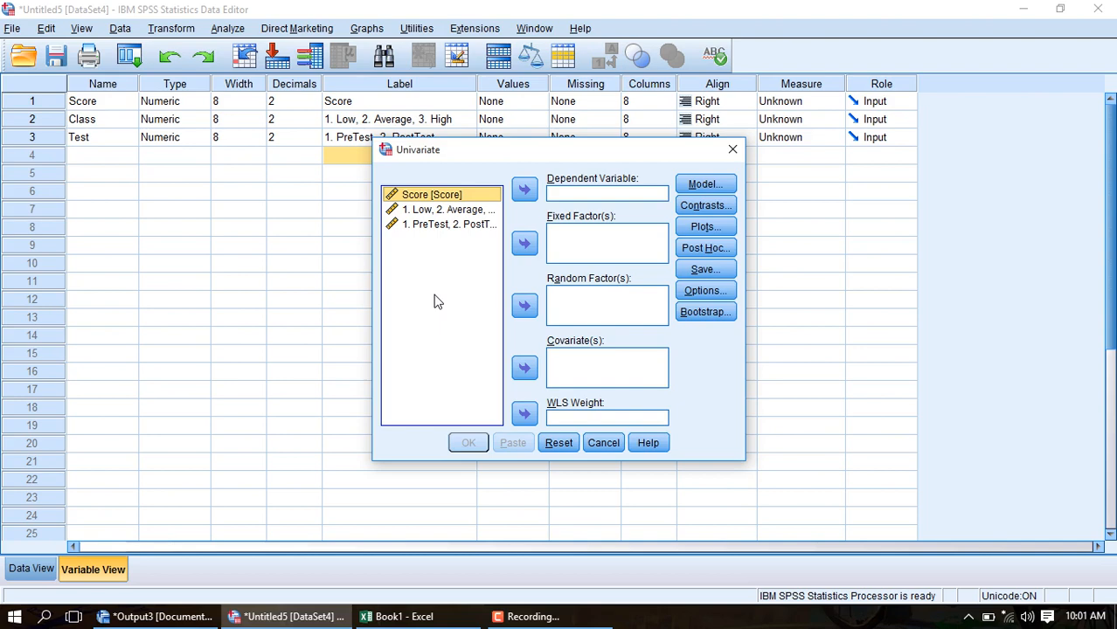
{"action": "left_click", "coordinate": [527, 194]}
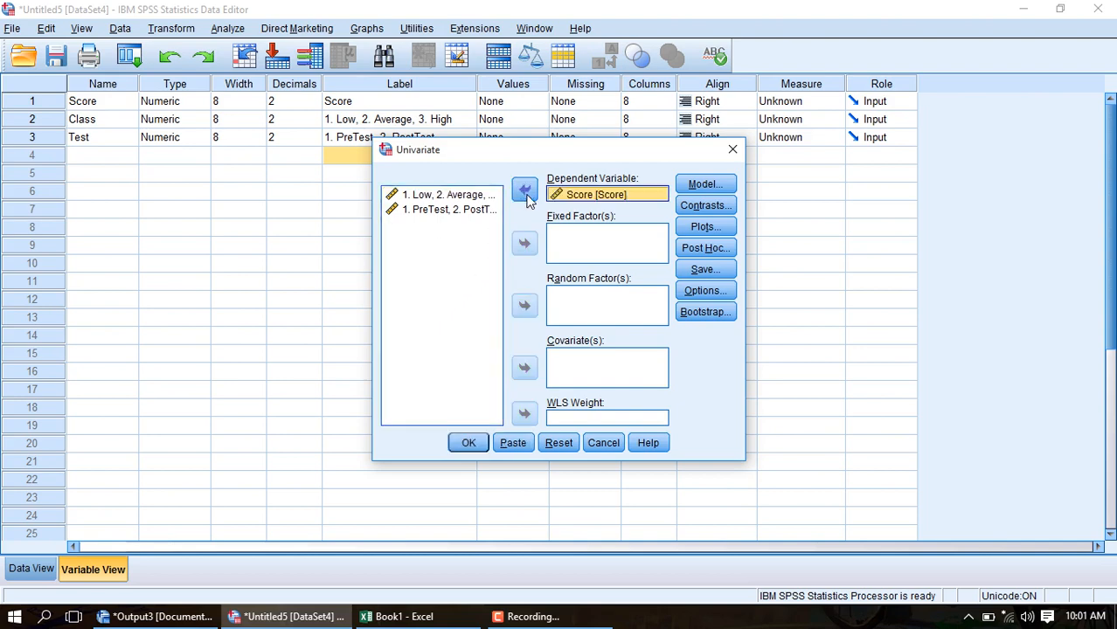
{"action": "left_click", "coordinate": [463, 196]}
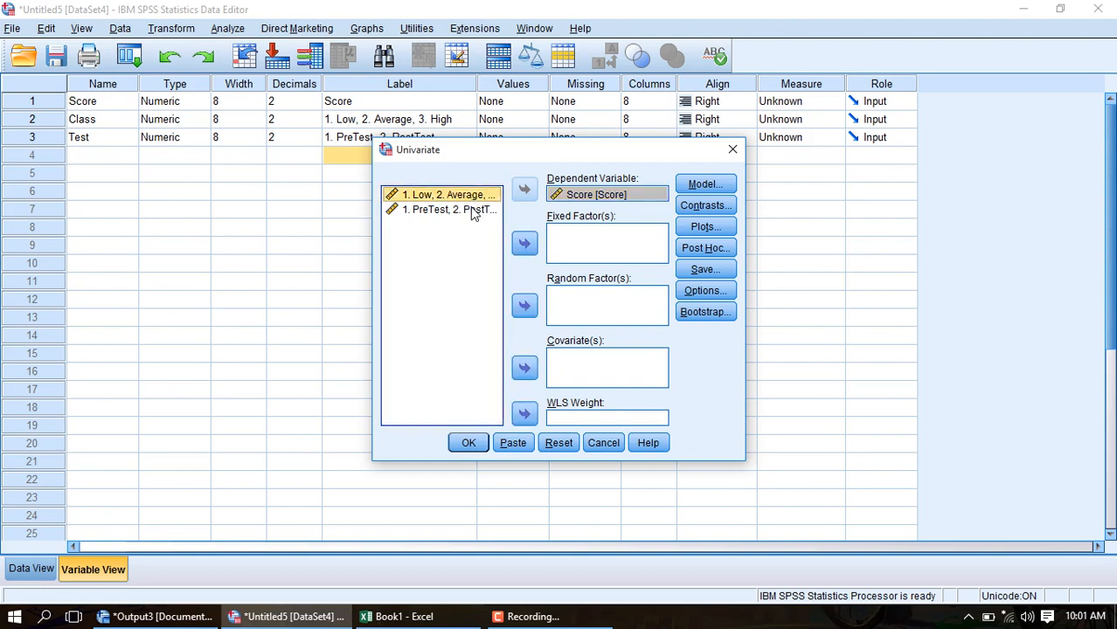
{"action": "left_click", "coordinate": [475, 211], "text": "shift"}
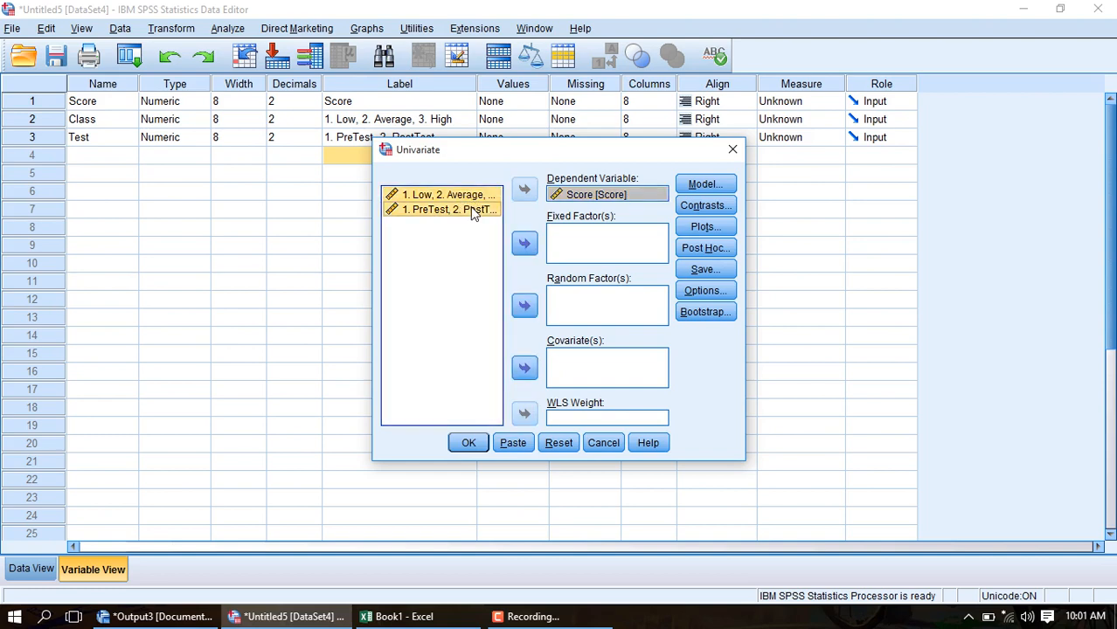
{"action": "left_click", "coordinate": [524, 243]}
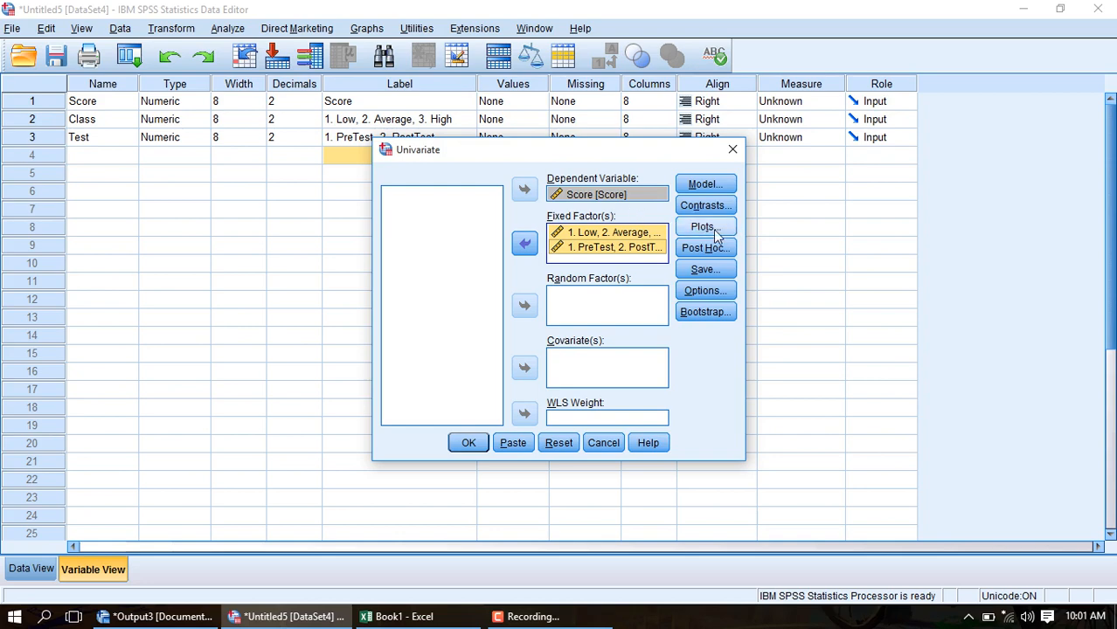
- Add a Class*Test profile plot with Class on the horizontal axis and Test as separate lines
{"action": "left_click", "coordinate": [704, 227]}
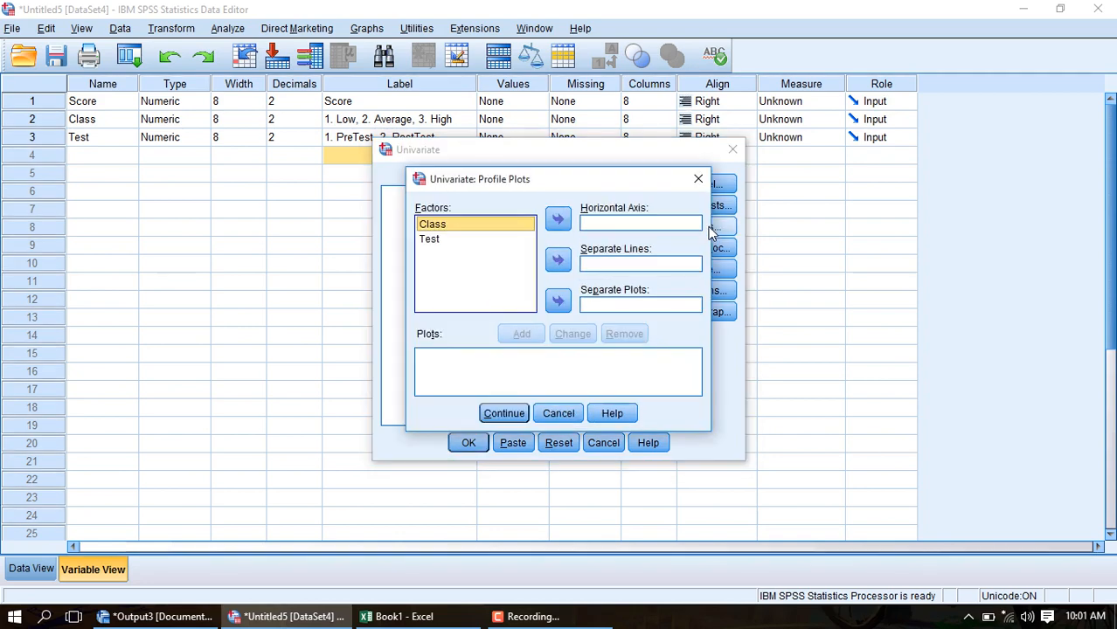
{"action": "left_click", "coordinate": [562, 226]}
{"action": "left_click", "coordinate": [430, 241]}
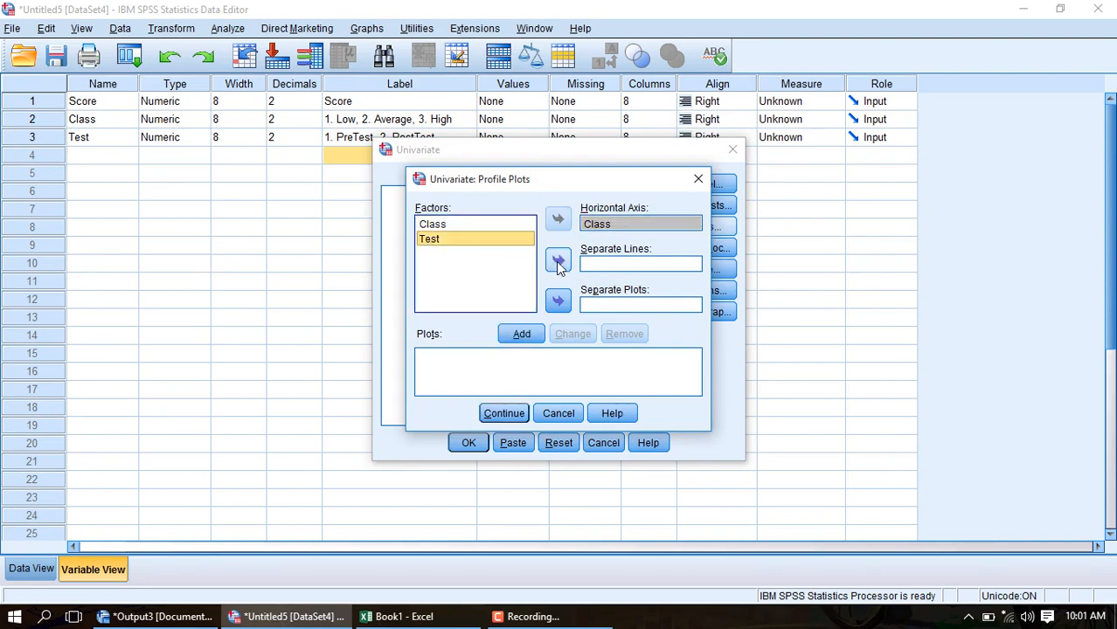
{"action": "left_click", "coordinate": [559, 262]}
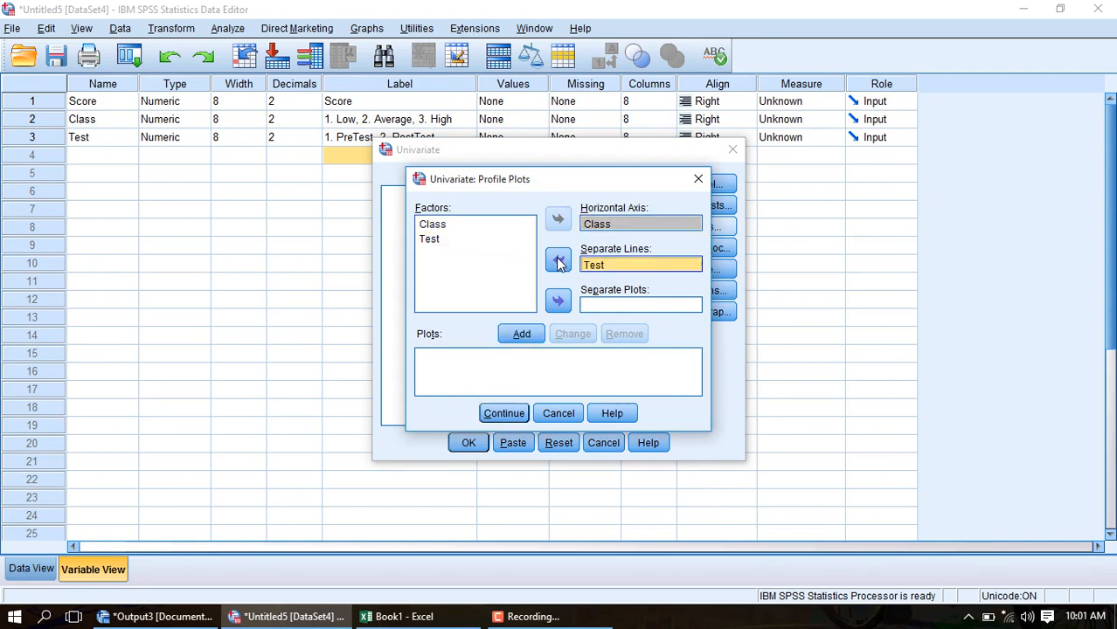
{"action": "left_click", "coordinate": [521, 336]}
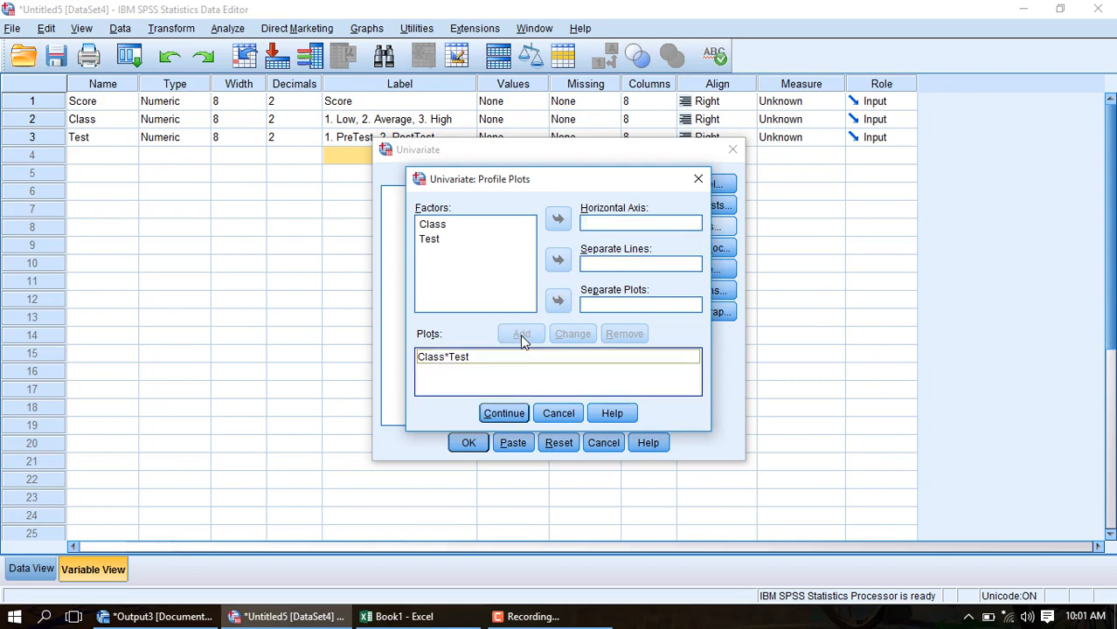
- Add a Test*Class profile plot with Test on the horizontal axis and Class as separate lines
{"action": "left_click", "coordinate": [447, 242]}
{"action": "left_click", "coordinate": [559, 221]}
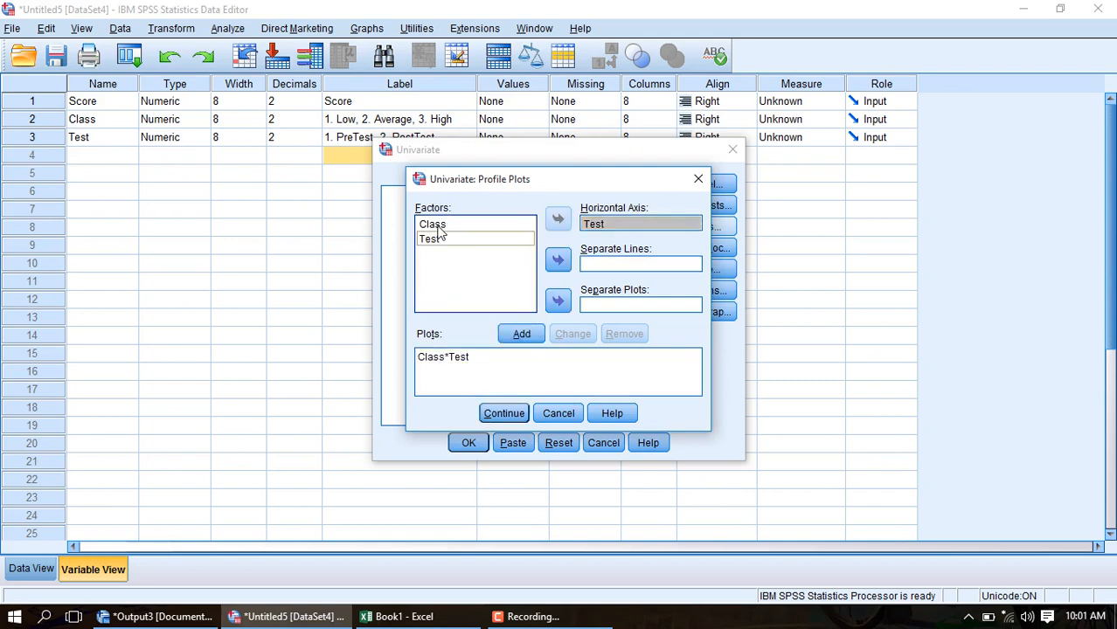
{"action": "left_click", "coordinate": [432, 224]}
{"action": "left_click", "coordinate": [558, 261]}
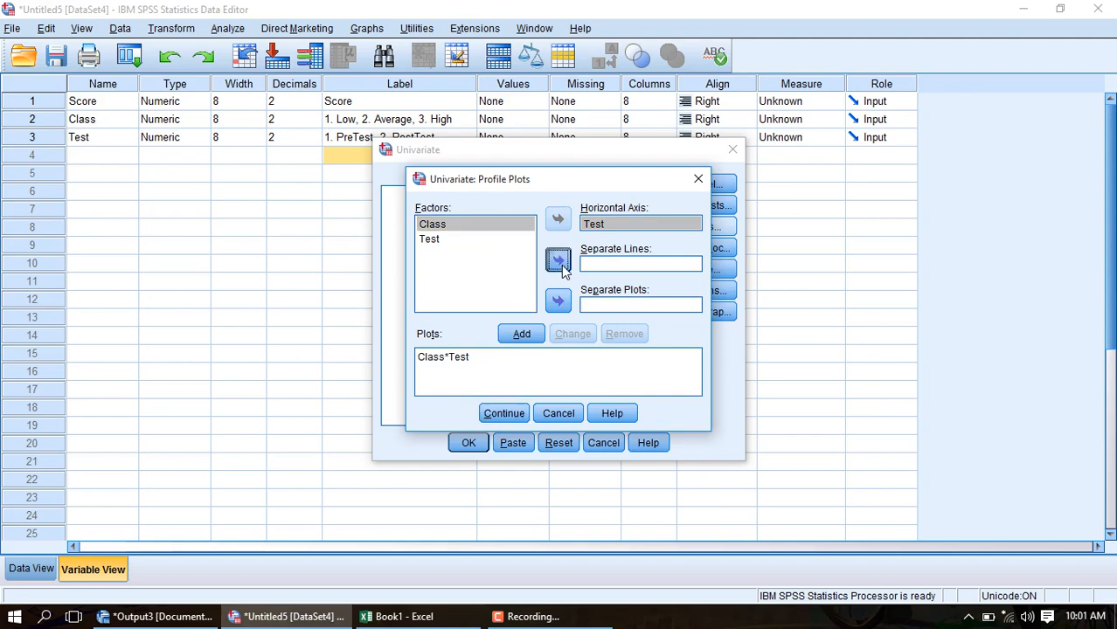
{"action": "left_click", "coordinate": [523, 334]}
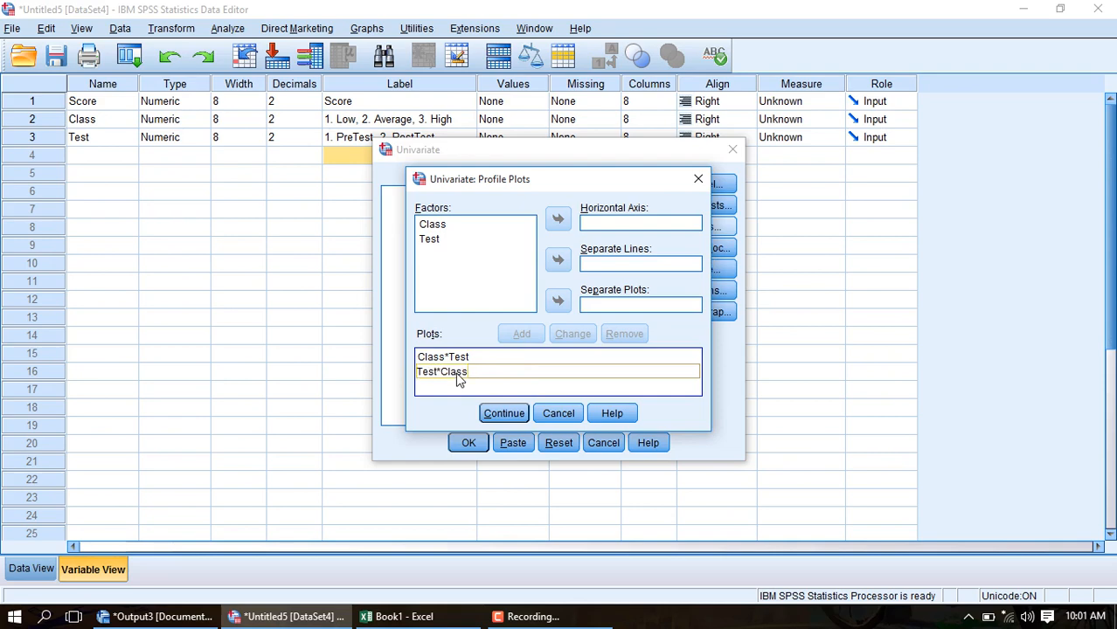
- Confirm the two profile plots and request LSD post hoc tests for the Class and Test factors
{"action": "left_click", "coordinate": [502, 412]}
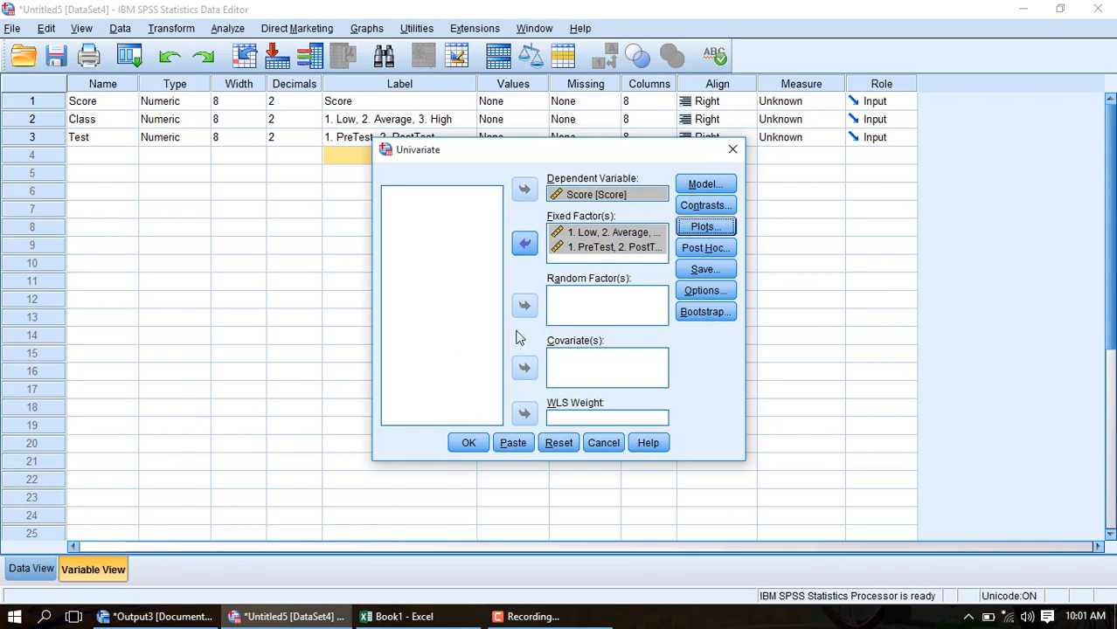
{"action": "left_click", "coordinate": [712, 252]}
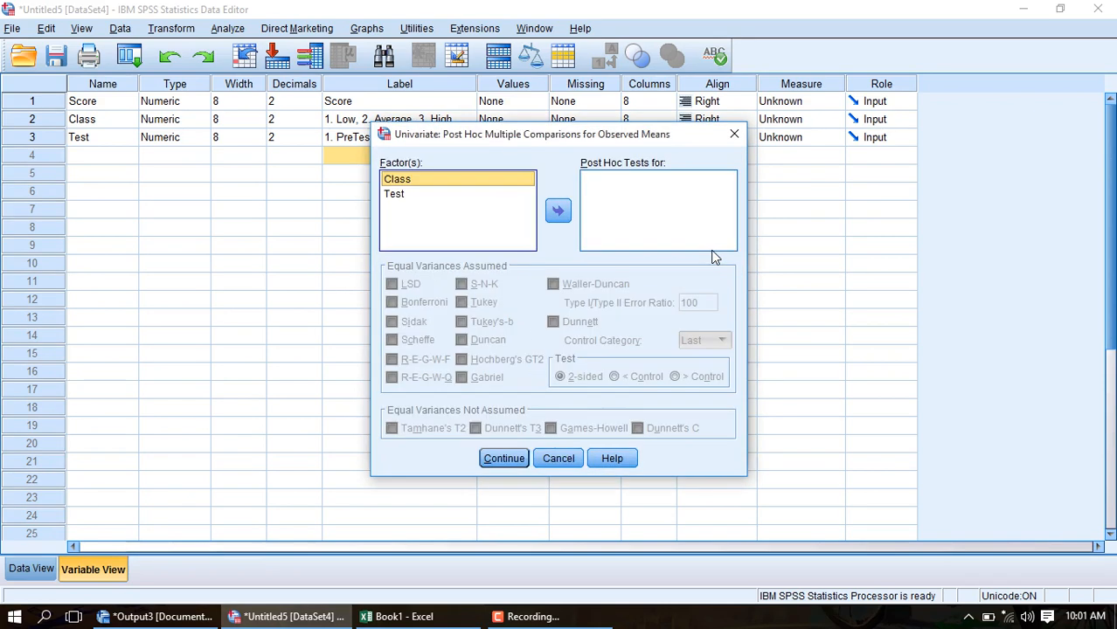
{"action": "left_click", "coordinate": [401, 195], "text": "shift"}
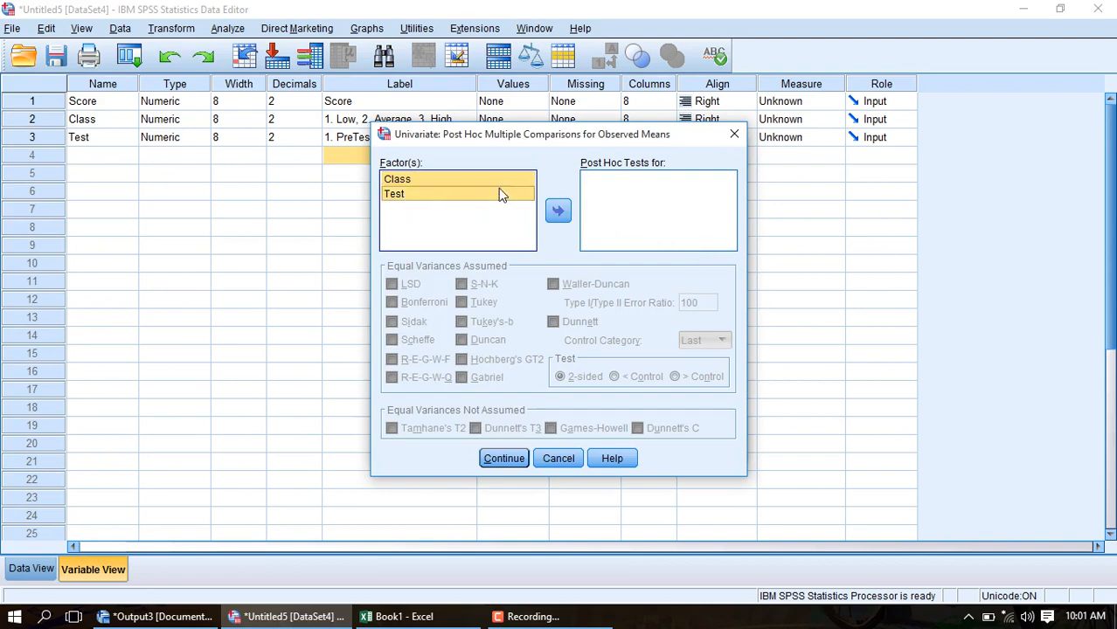
{"action": "left_click", "coordinate": [558, 211]}
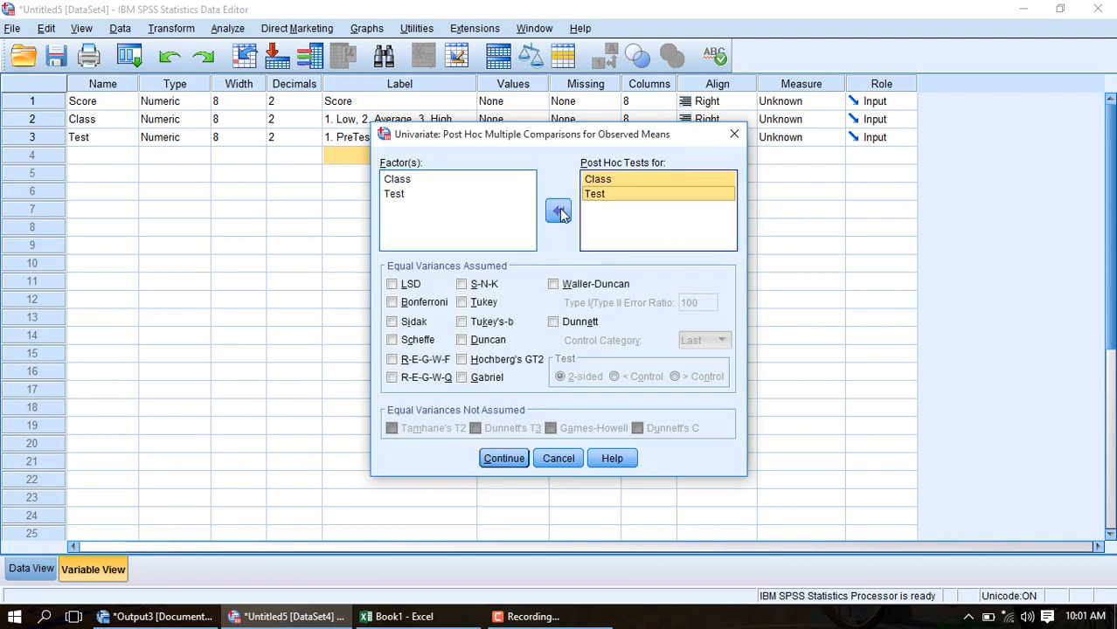
{"action": "left_click", "coordinate": [392, 286]}
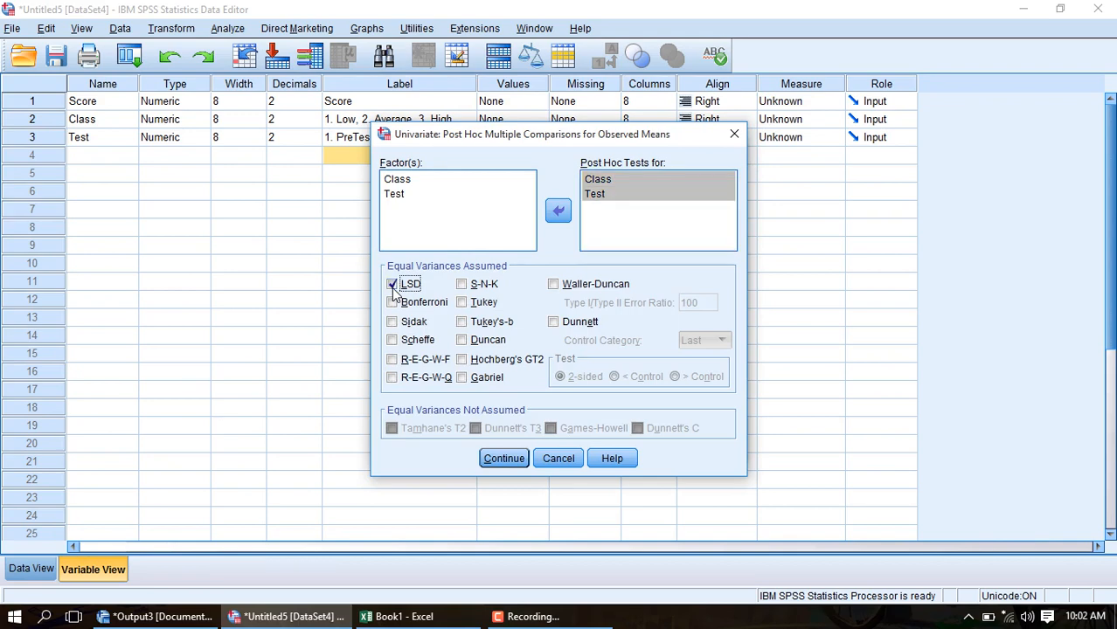
{"action": "left_click", "coordinate": [504, 461]}
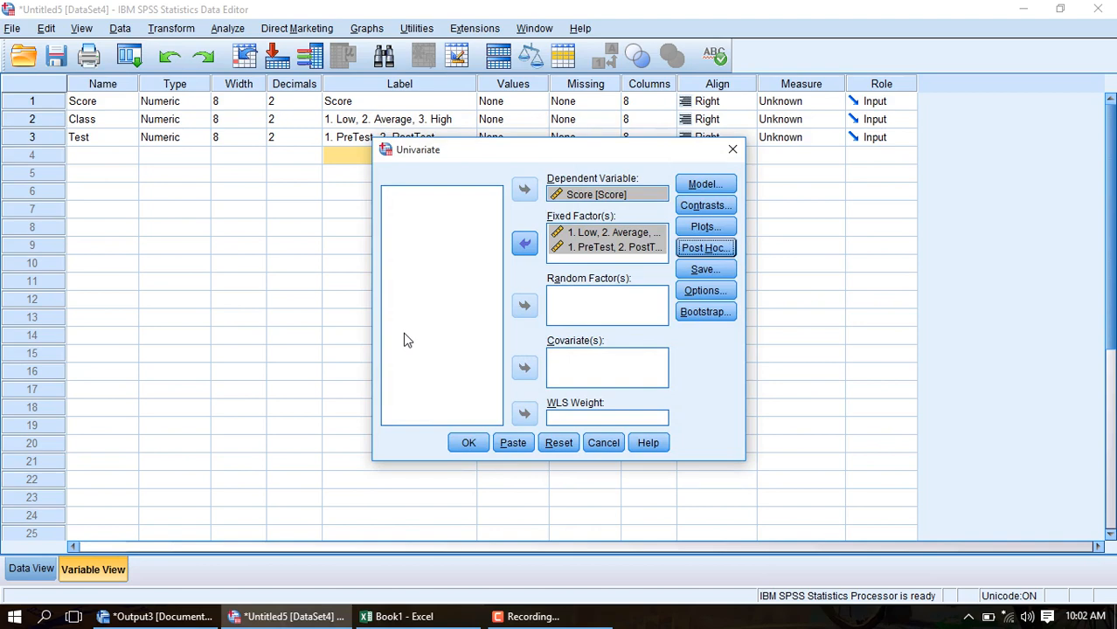
- Run the univariate analysis and review the output from the between-subjects tables through the LSD multiple comparisons to the first profile plot
{"action": "left_click", "coordinate": [468, 443]}
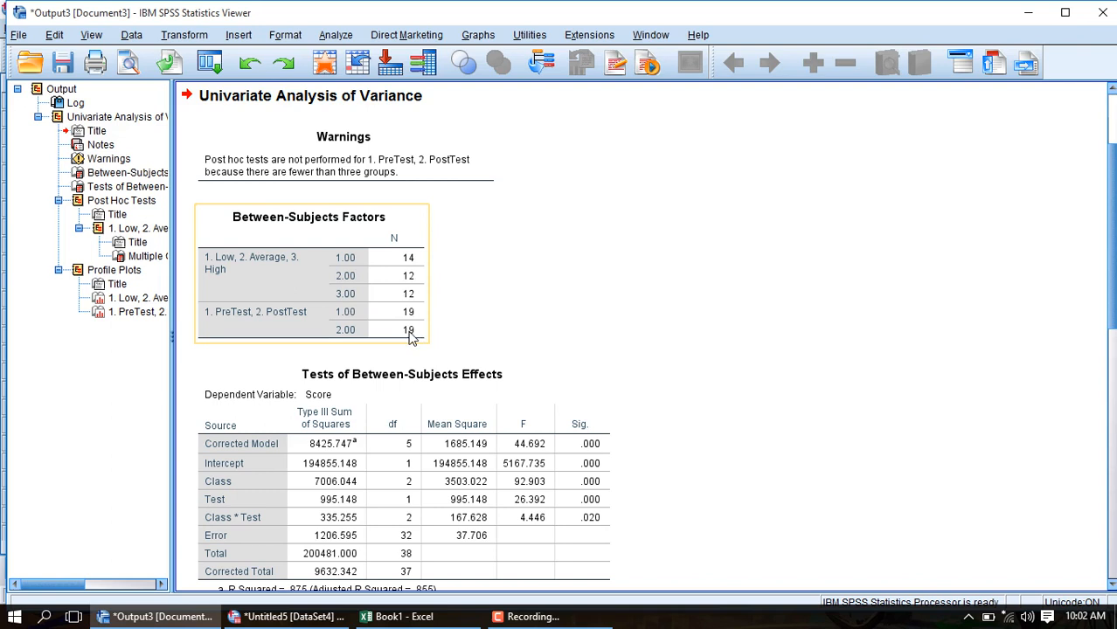
{"action": "scroll", "coordinate": [701, 317], "scroll_direction": "down", "scroll_amount": 2}
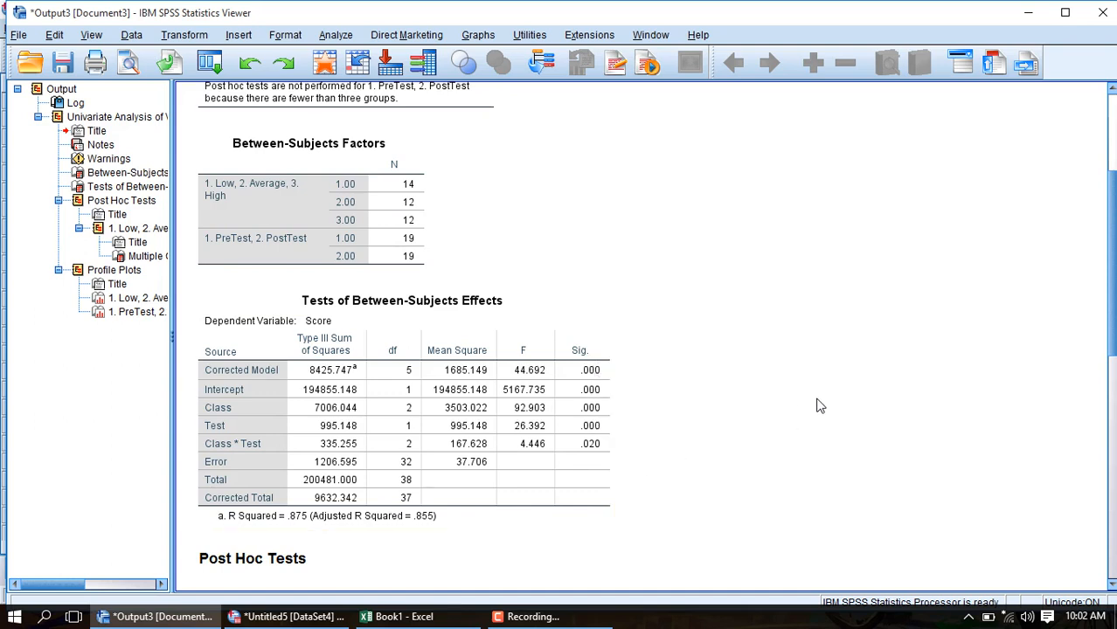
{"action": "scroll", "coordinate": [757, 387], "scroll_direction": "down", "scroll_amount": 2}
{"action": "scroll", "coordinate": [761, 386], "scroll_direction": "down", "scroll_amount": 4}
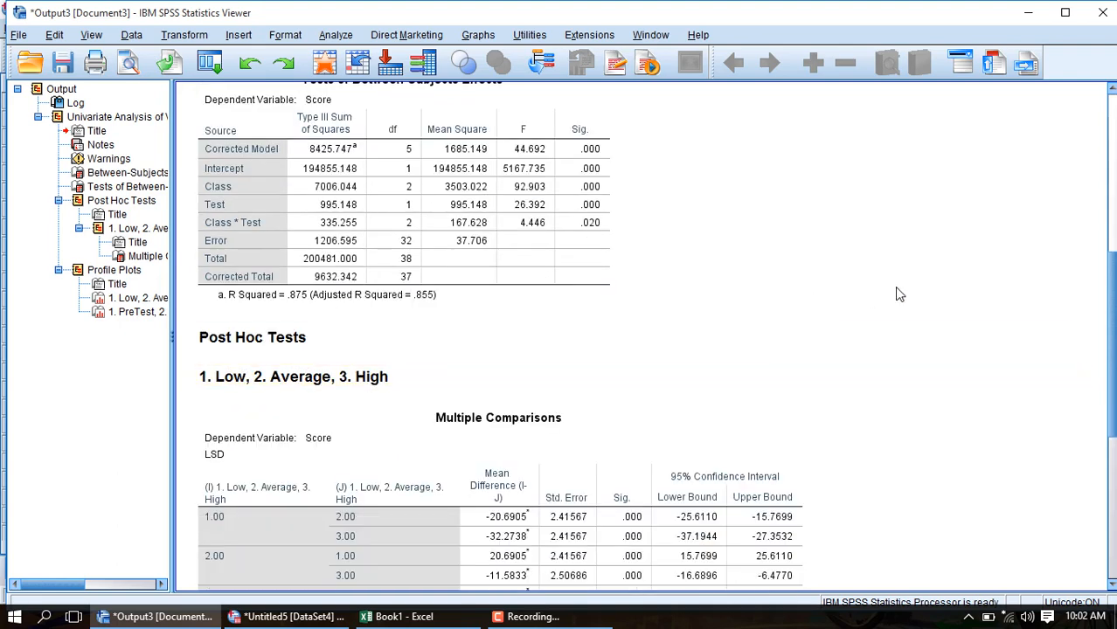
{"action": "scroll", "coordinate": [905, 323], "scroll_direction": "down", "scroll_amount": 6}
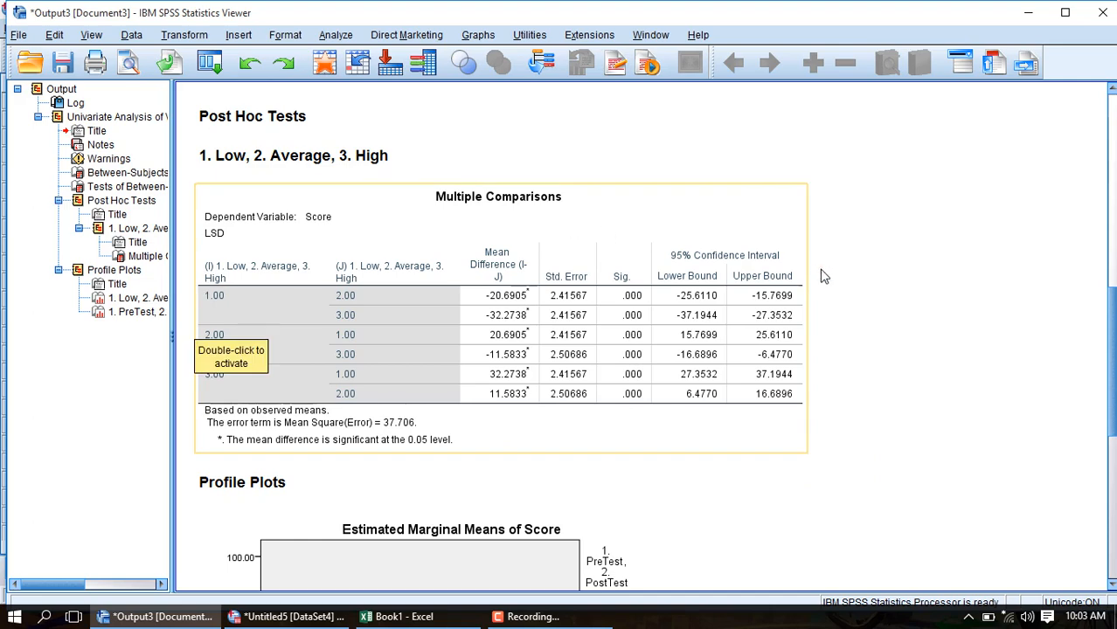
{"action": "scroll", "coordinate": [881, 297], "scroll_direction": "down", "scroll_amount": 8}
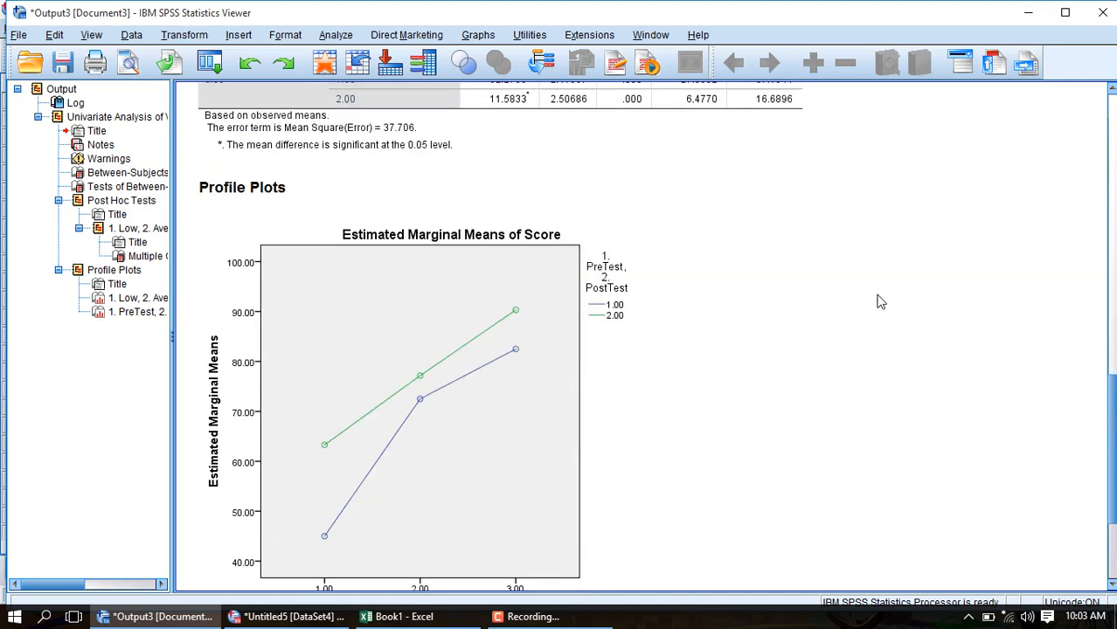